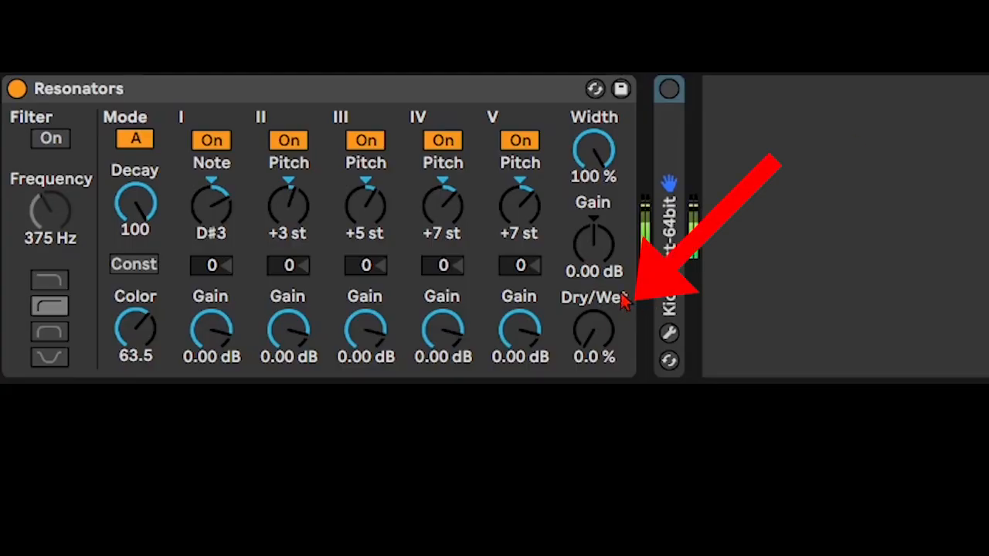
Raise the Resonators Dry/Wet mix to 86 %.
drag(610, 340, 610, 207)
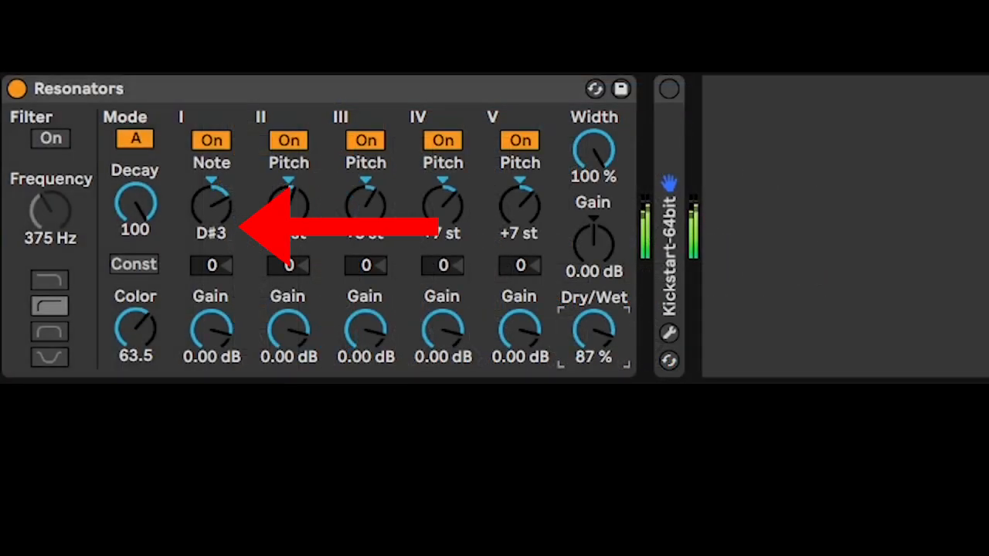
mouse_move(610, 342)
mouse_down()
mouse_move(610, 352)
mouse_move(611, 342)
mouse_up()
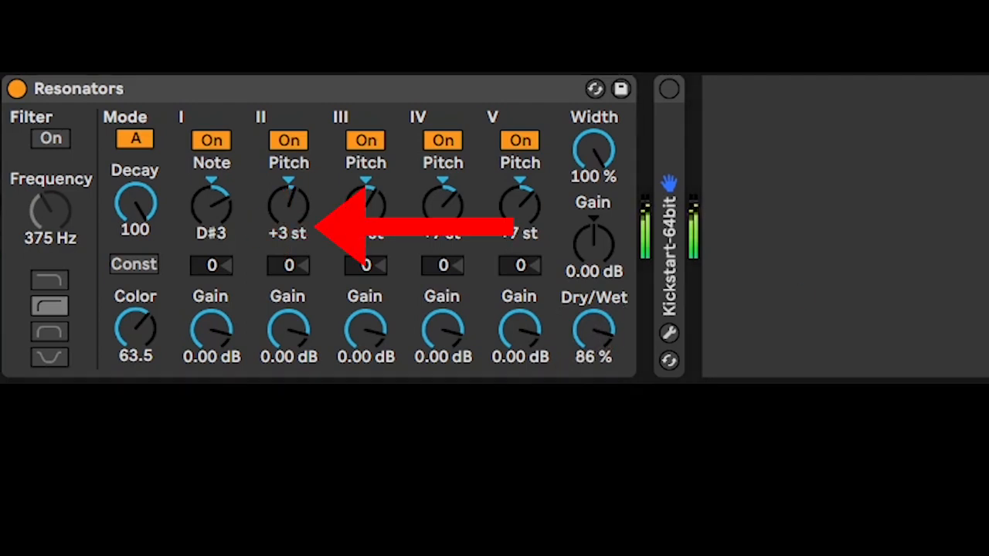
Switch off all five resonators, from V down to I.
click(516, 140)
click(443, 140)
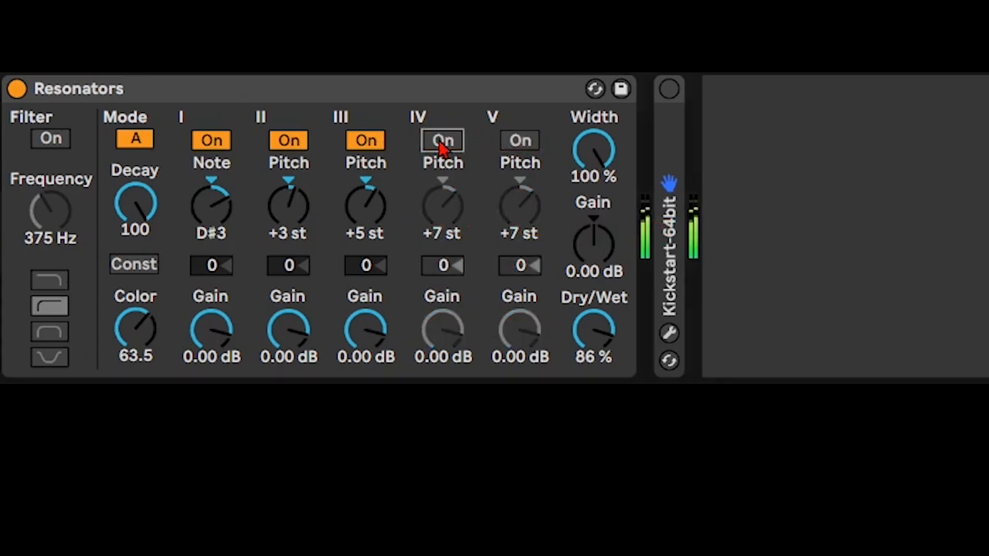
click(366, 141)
click(304, 144)
click(214, 143)
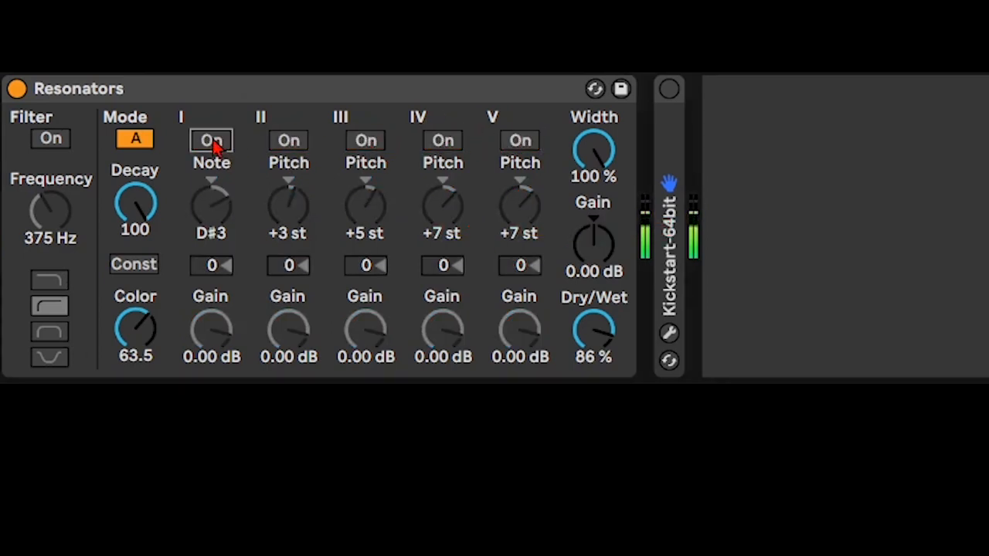
Switch resonators I to V back on one after another to build up the chord.
click(215, 145)
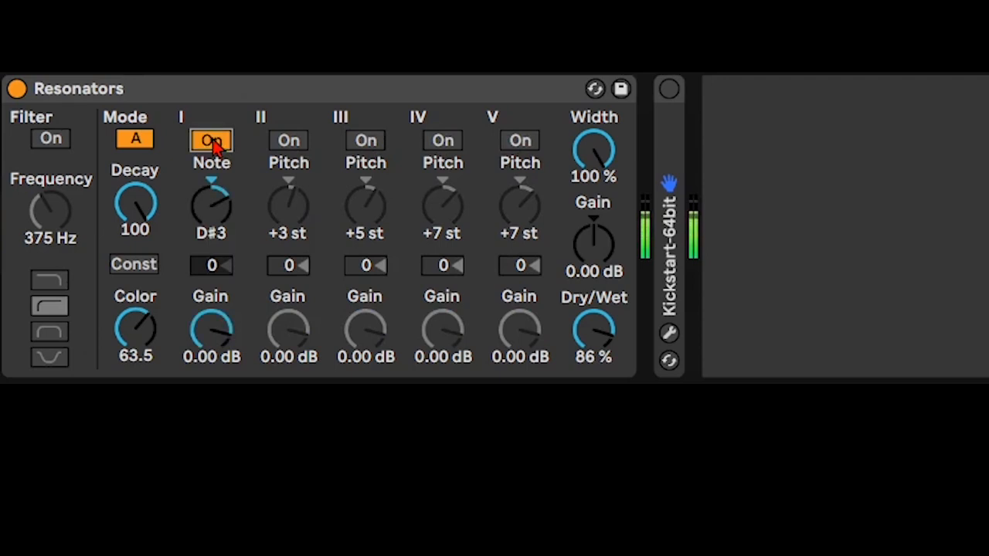
click(299, 143)
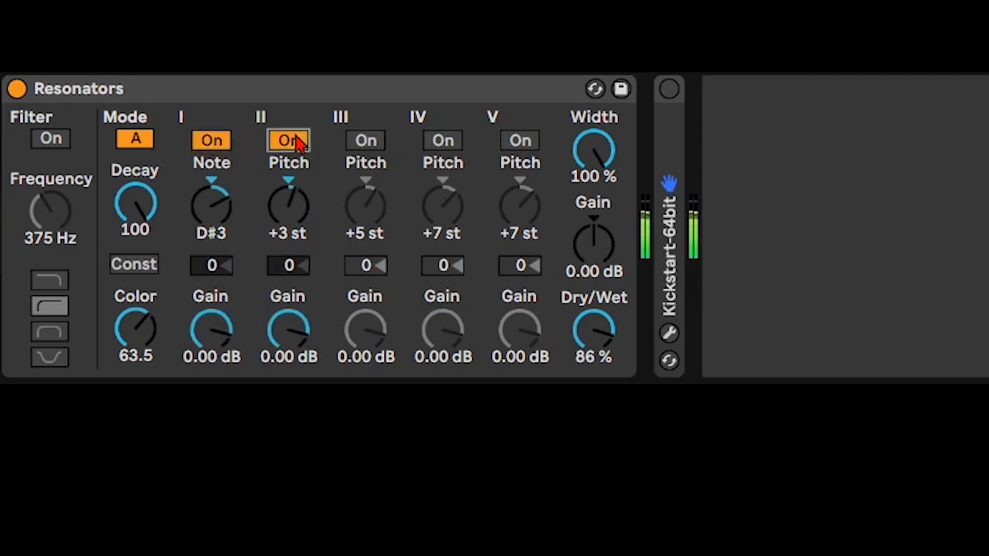
click(369, 143)
click(441, 142)
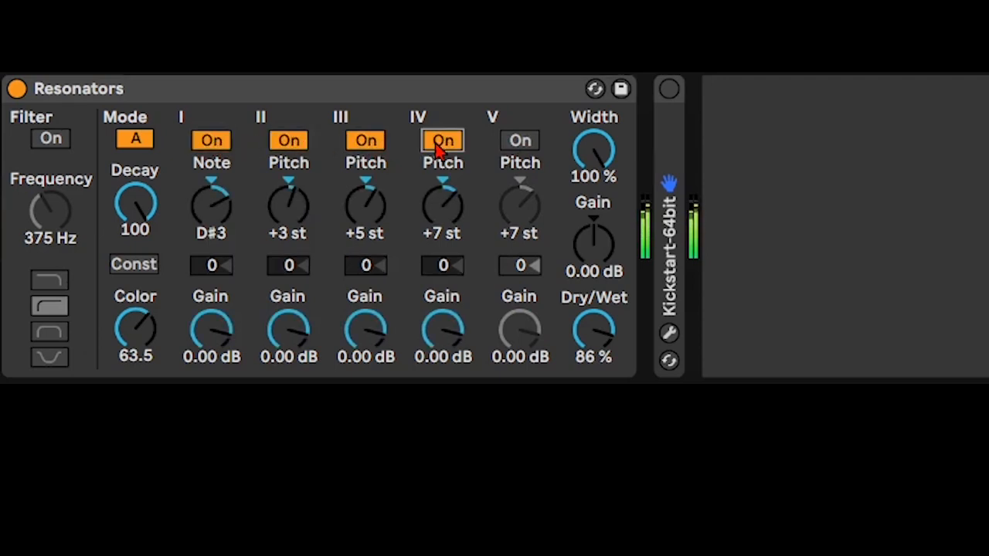
click(515, 144)
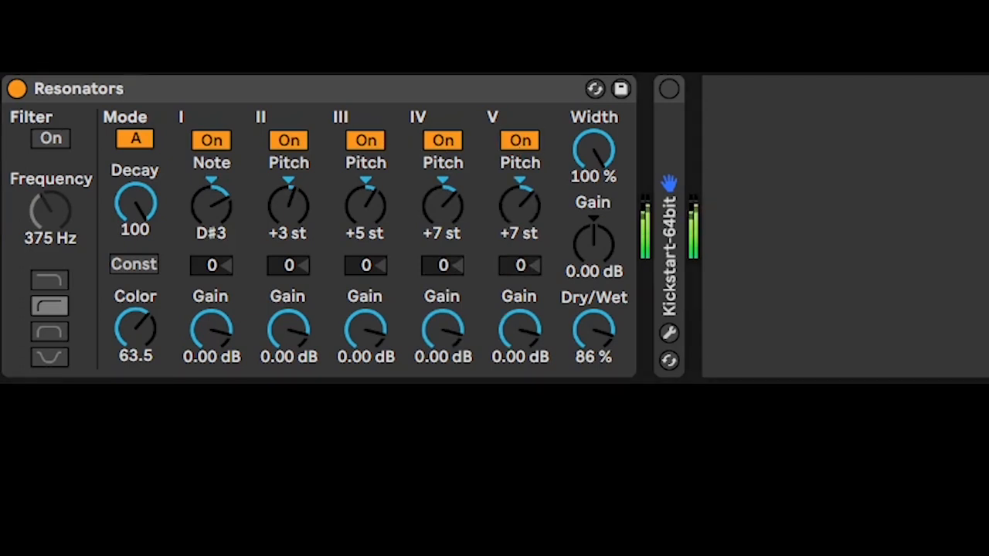
Set the Dry/Wet mix to 80 % and switch on resonators II, III, IV and V.
drag(594, 331, 593, 347)
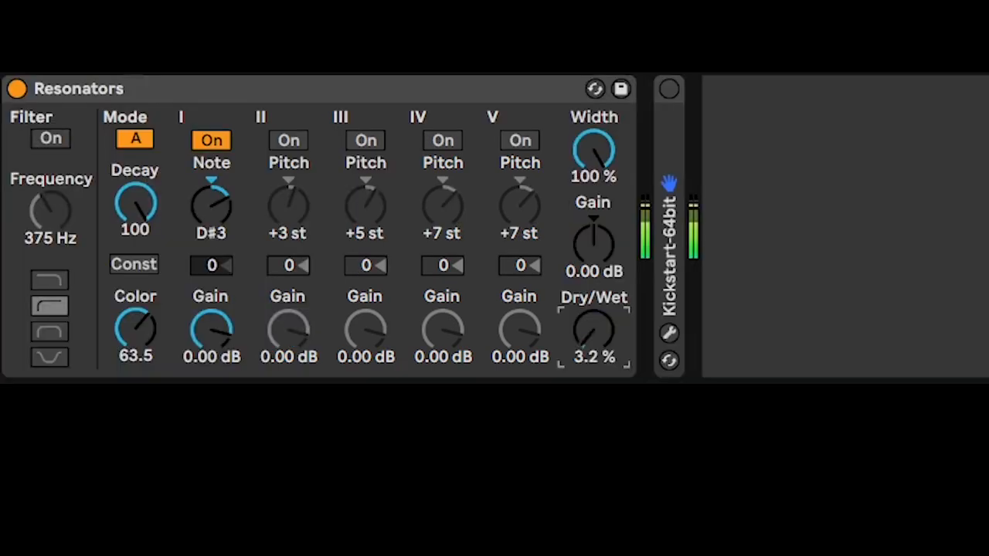
drag(593, 332, 594, 223)
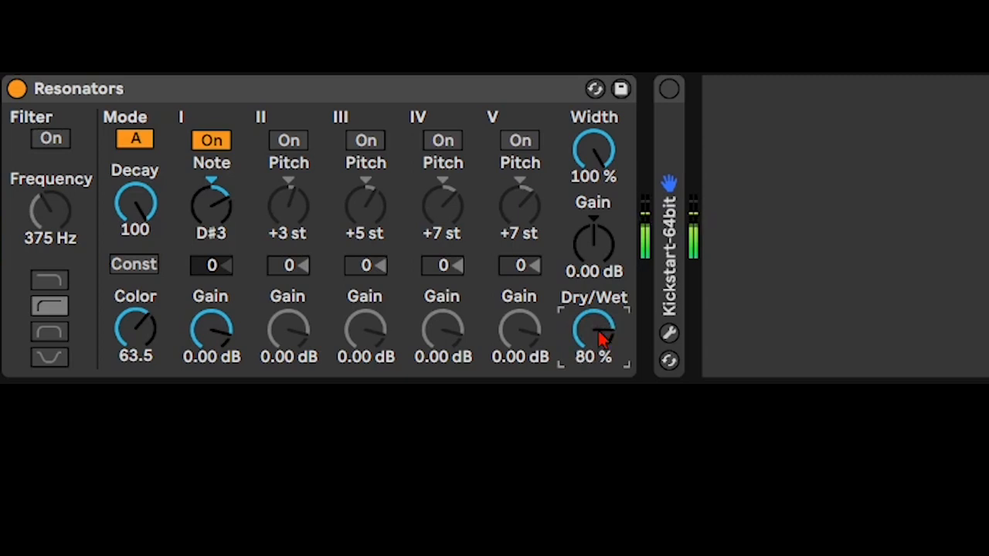
click(288, 142)
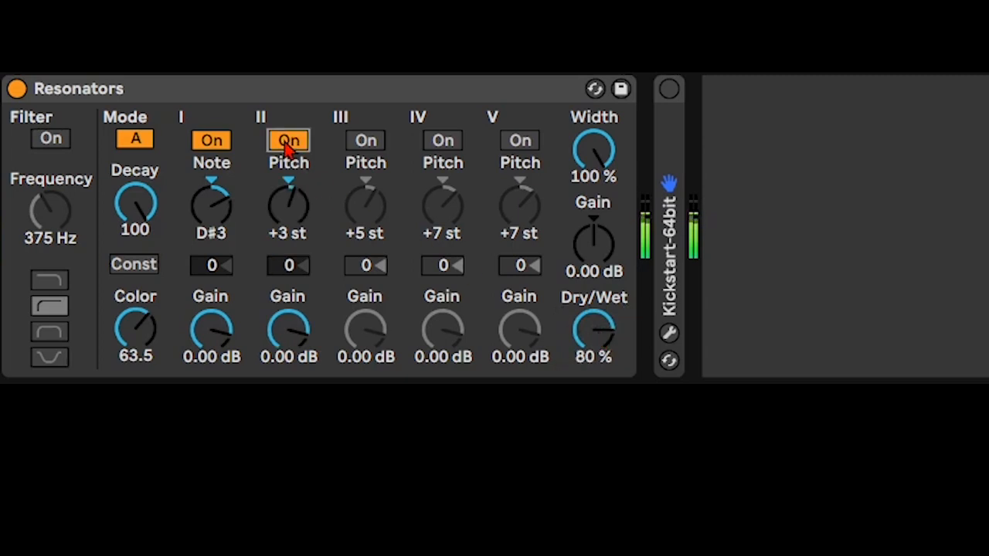
click(363, 143)
click(445, 145)
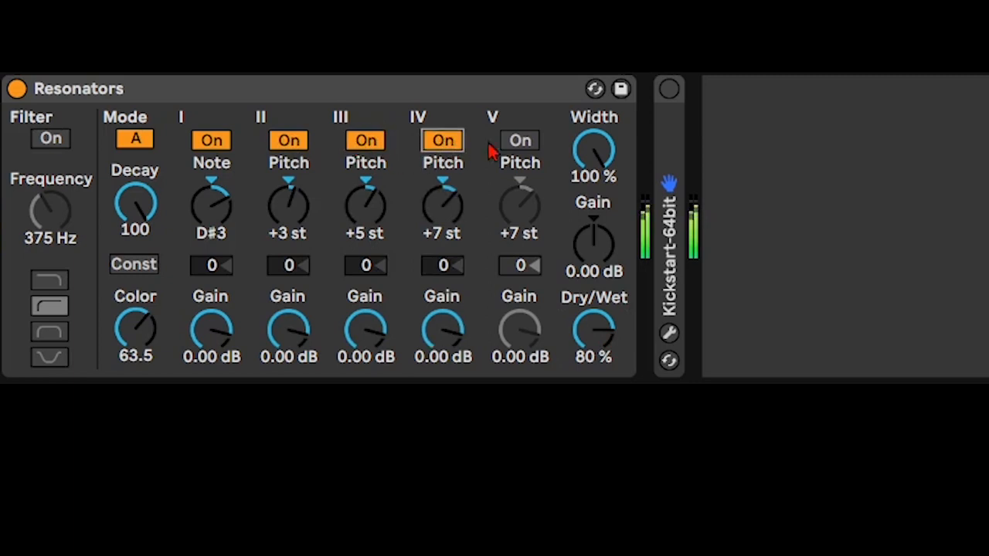
click(511, 146)
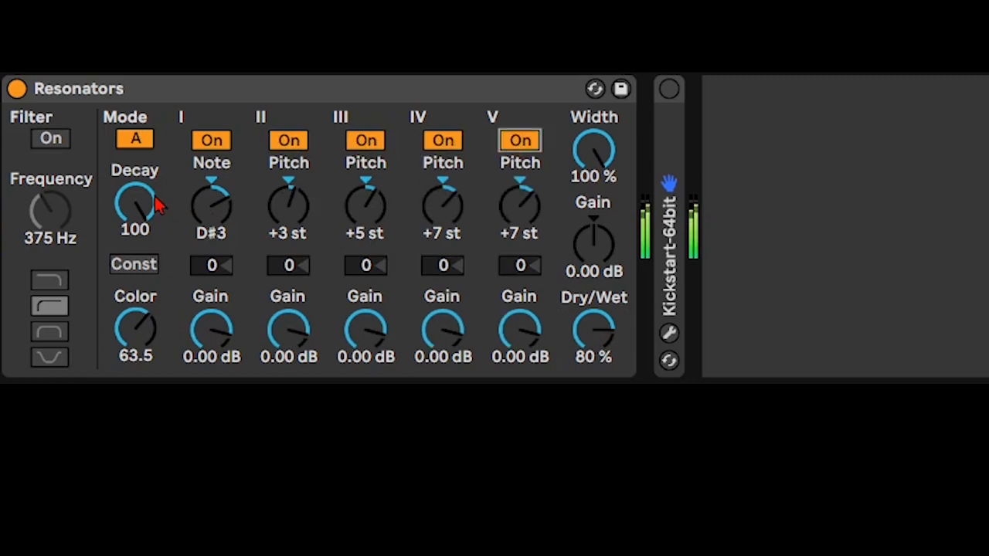
Keep Decay at 100, set Color to 84.1, and try mode B before returning to mode A.
drag(160, 203, 151, 172)
mouse_move(139, 331)
mouse_down()
mouse_move(139, 384)
mouse_move(139, 312)
mouse_move(139, 323)
mouse_up()
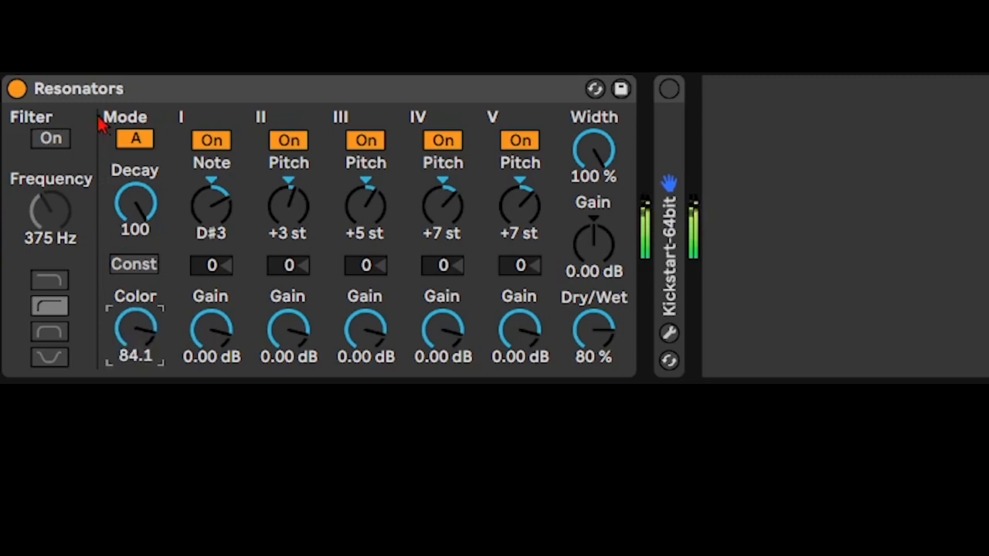
click(137, 145)
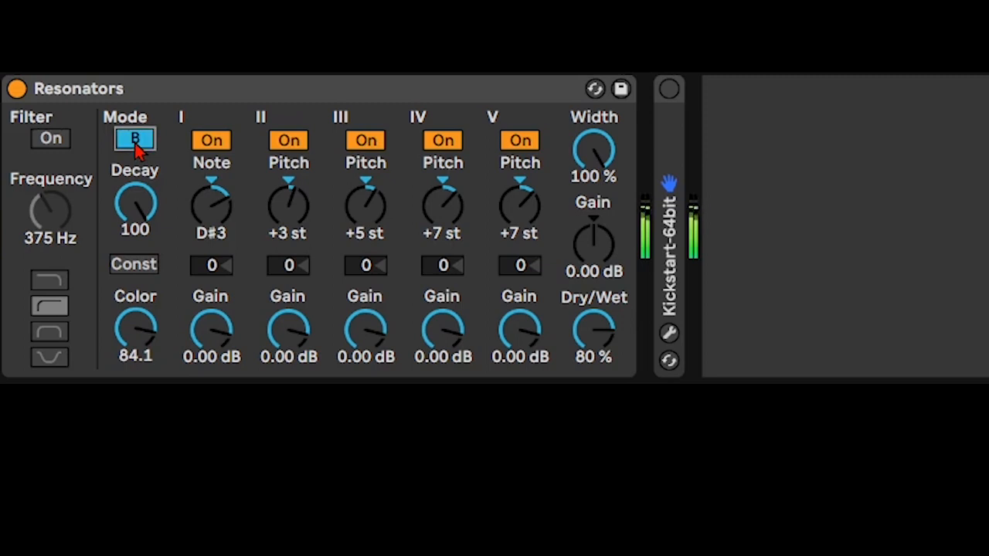
click(136, 145)
Try the input filter as low-pass at 909 Hz and as band-pass at 8.00 kHz, and switch it off.
click(60, 143)
mouse_move(52, 248)
mouse_down()
mouse_move(47, 162)
mouse_move(51, 257)
mouse_up()
click(47, 284)
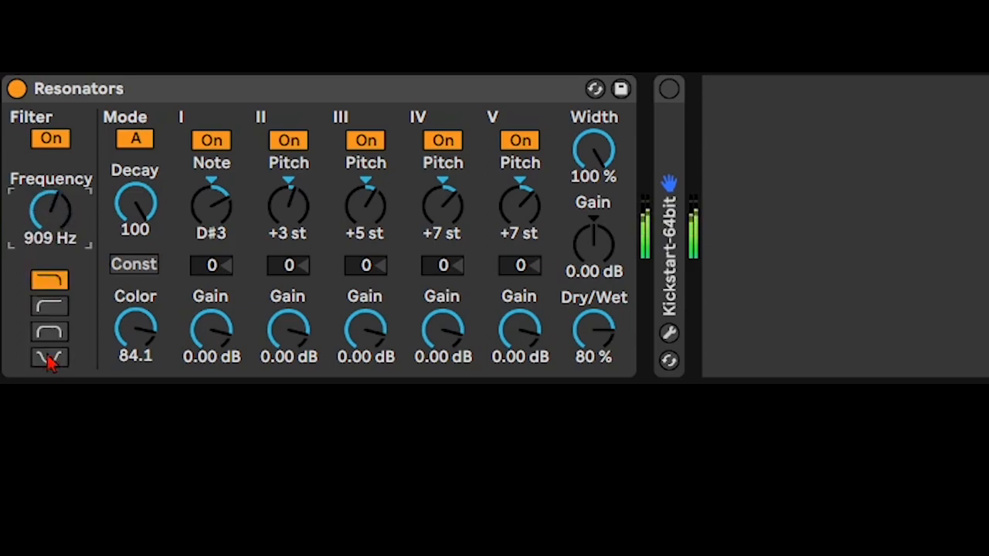
click(50, 331)
drag(51, 208, 51, 167)
click(51, 140)
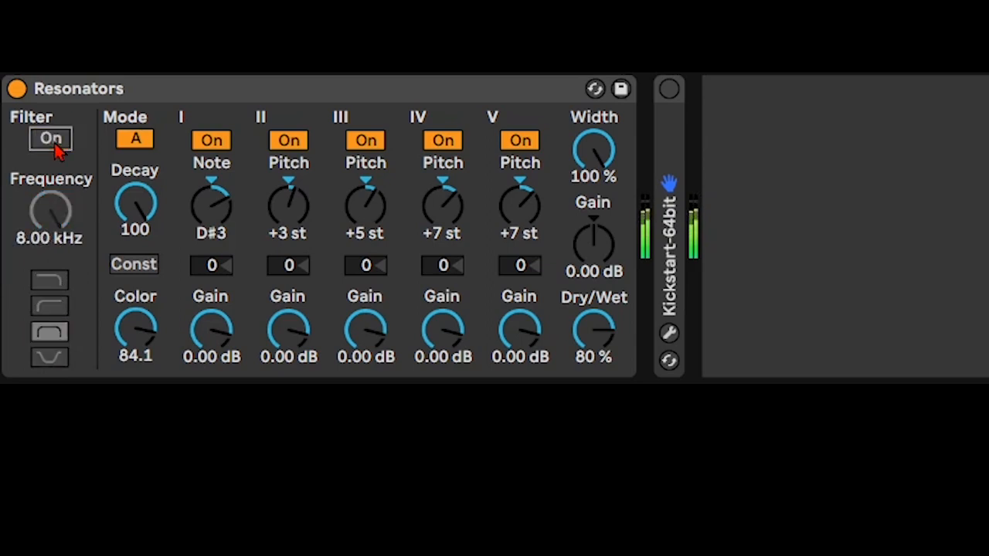
Set the overall gain to 5.48 dB, try 6.00 dB on resonator III and reset it, and raise resonator IV's gain.
drag(593, 241, 594, 220)
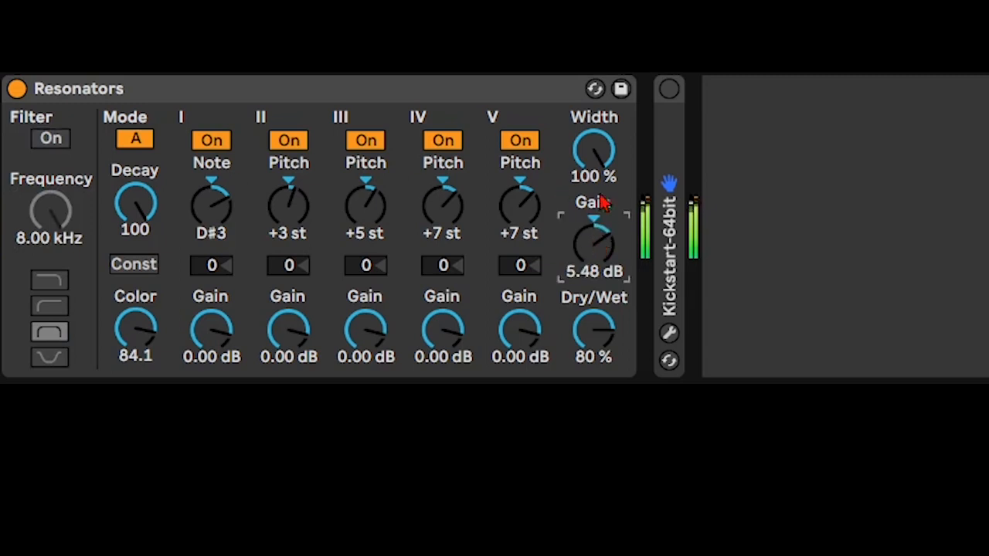
drag(352, 347, 359, 328)
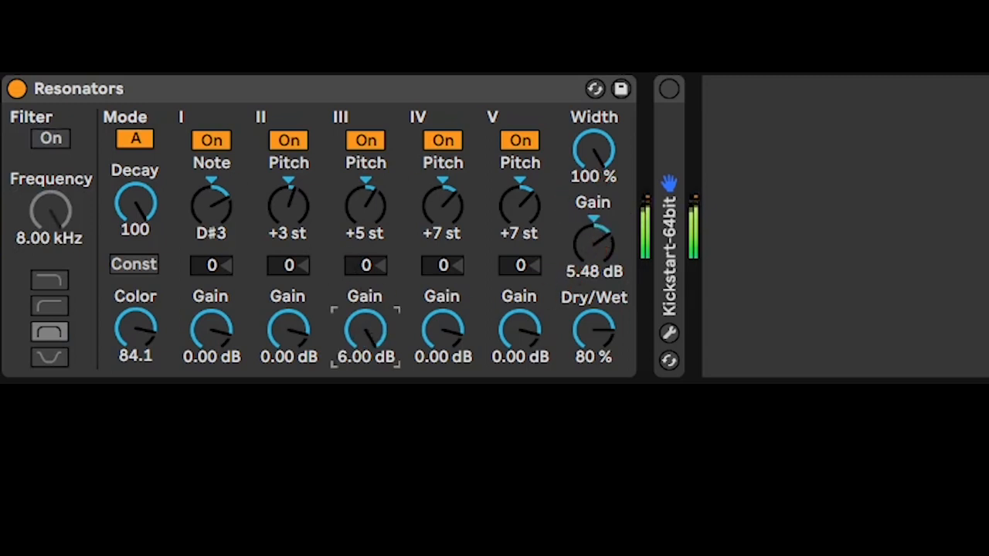
key(Delete)
drag(436, 340, 437, 320)
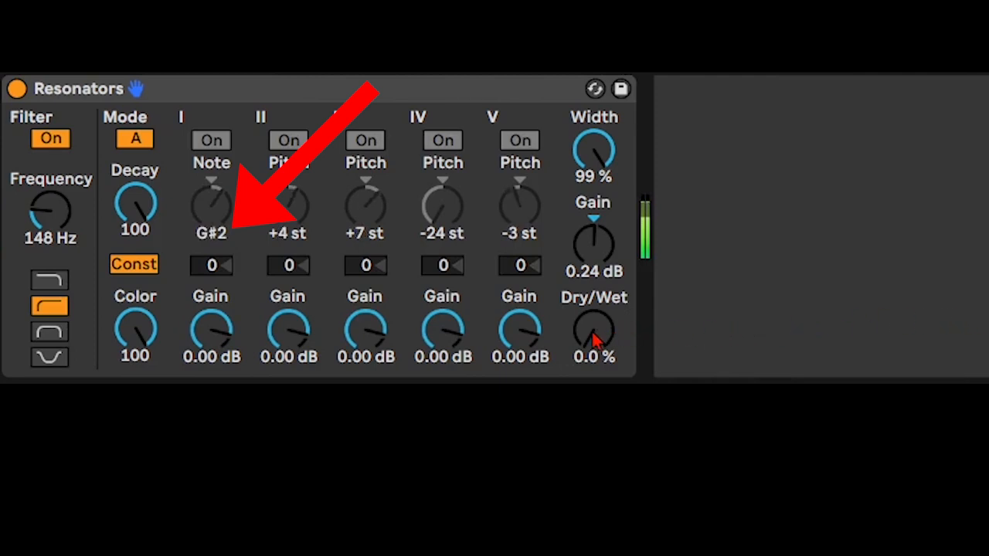
Raise the Dry/Wet mix of the Resonators with automated notes to 100 %.
drag(591, 333, 591, 178)
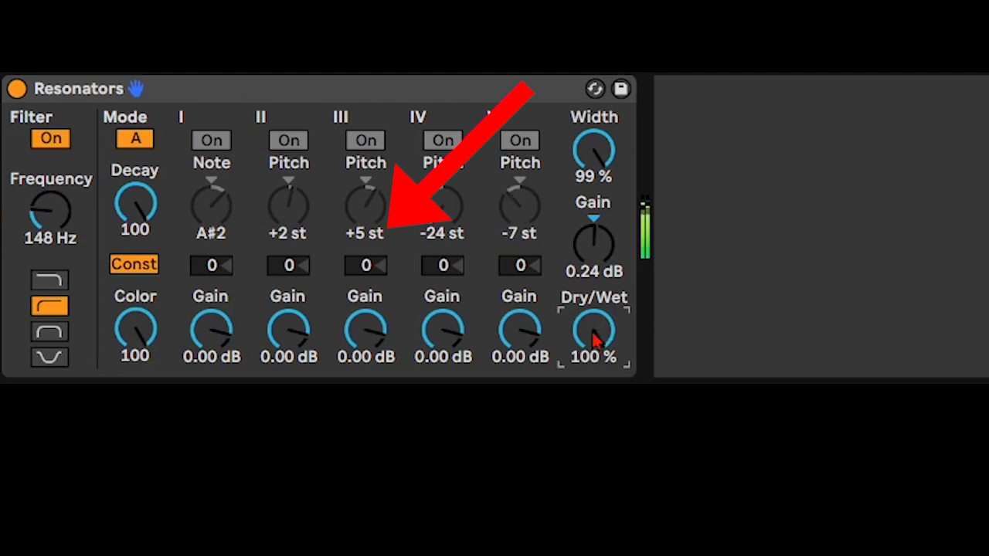
mouse_move(595, 336)
mouse_down()
mouse_move(594, 490)
mouse_move(592, 331)
mouse_up()
Try a Decay of 36.5 with Color at 100, and return the Decay to 100.
drag(135, 204, 135, 268)
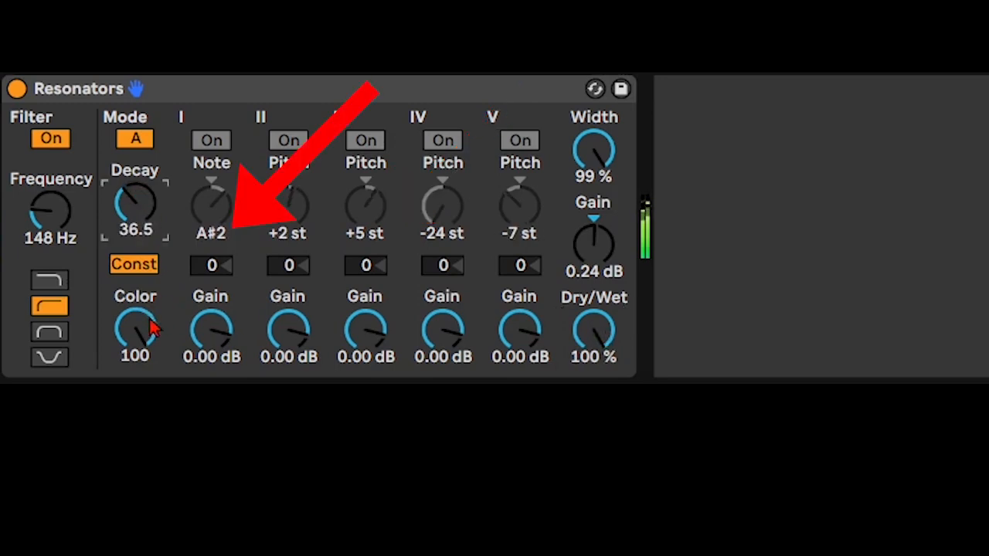
mouse_move(152, 327)
mouse_down()
mouse_move(152, 354)
mouse_move(152, 328)
mouse_up()
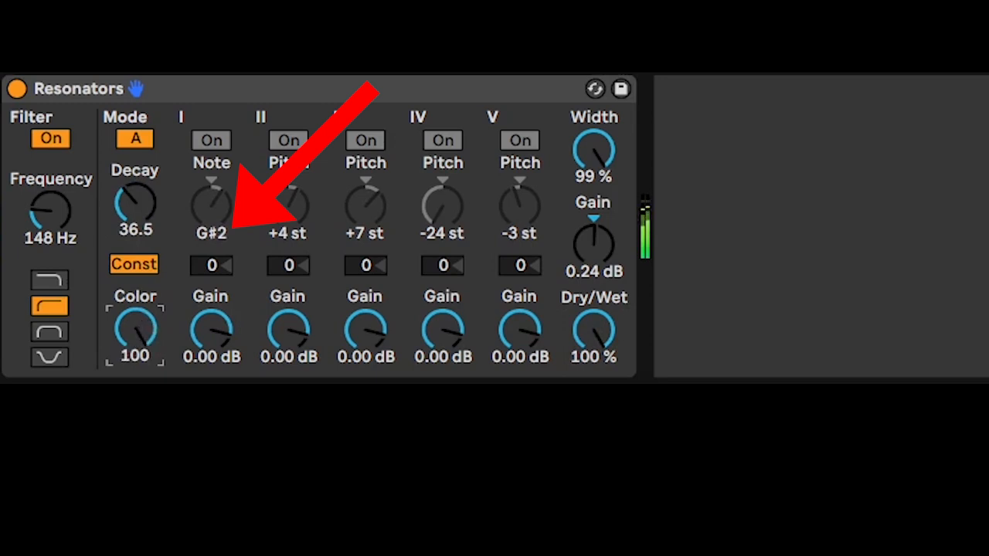
drag(128, 204, 127, 143)
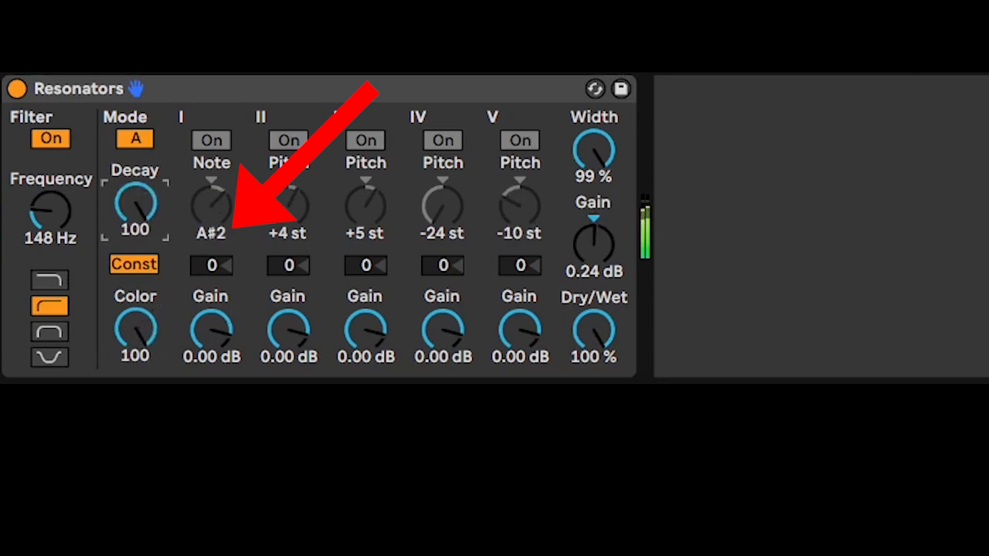